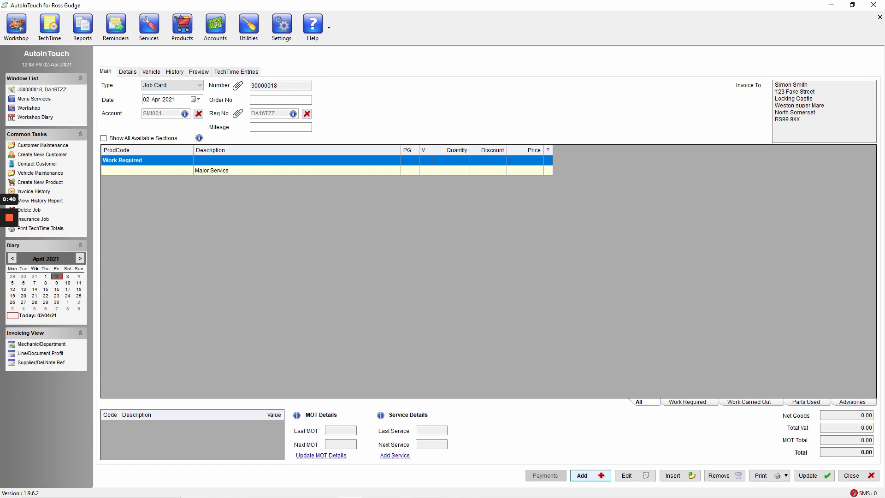
Start a new line on the job card and examine the available line types and sections
left_click(585, 476)
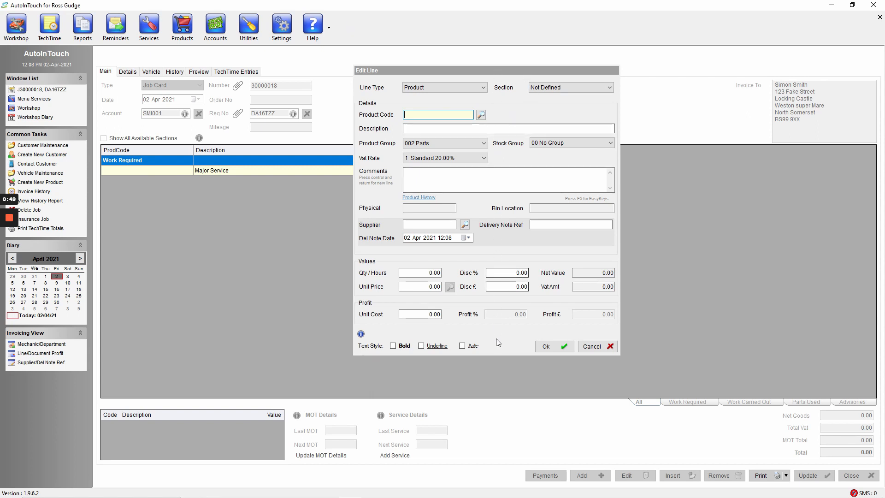
left_click(474, 89)
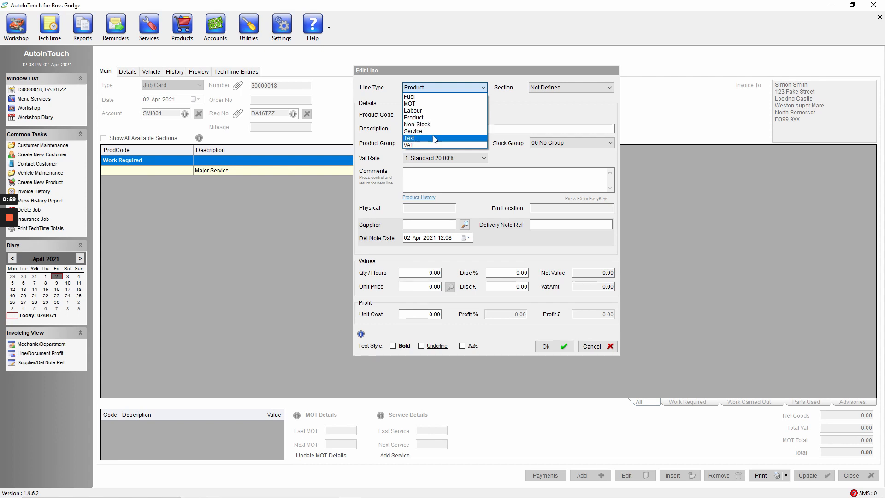
left_click(589, 87)
left_click(589, 87)
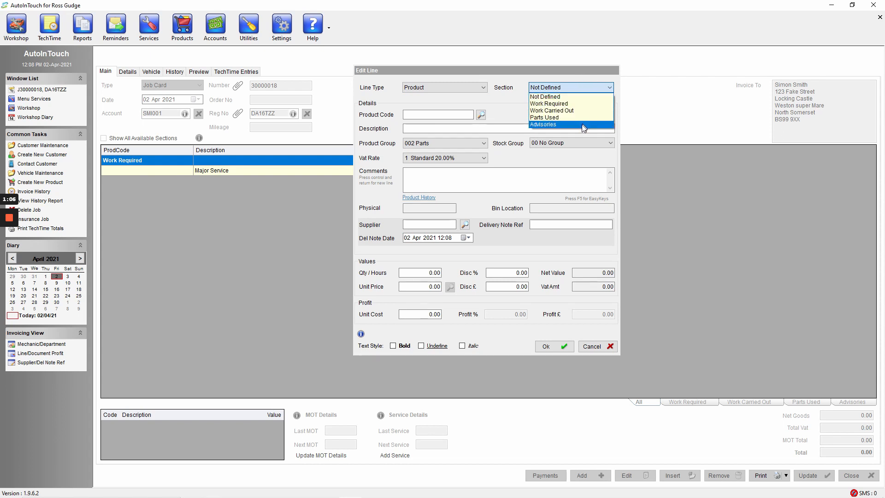
left_click(515, 106)
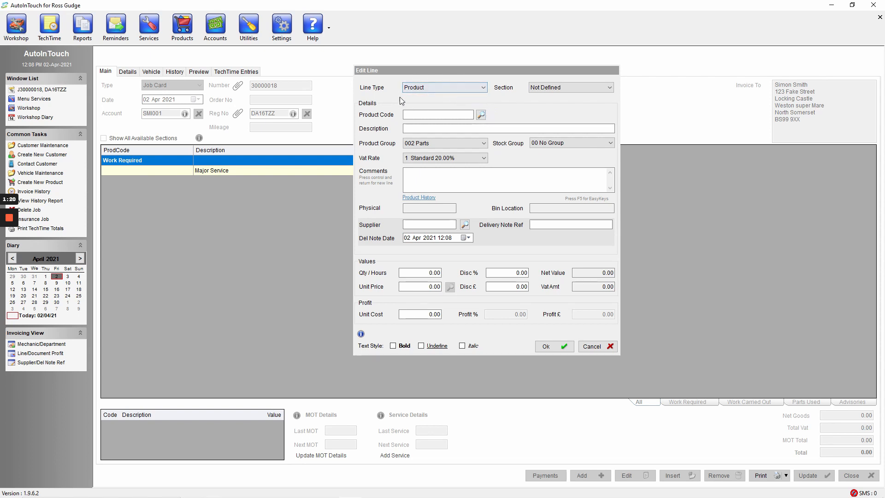
left_click(433, 88)
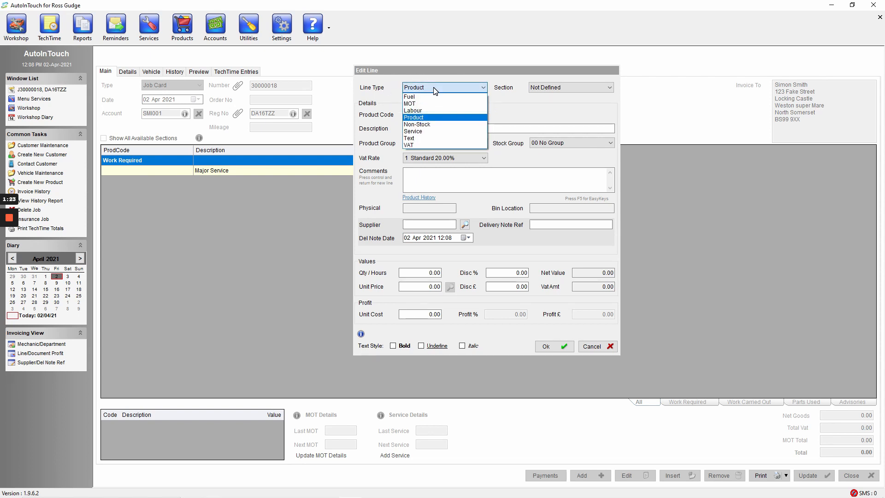
left_click(433, 87)
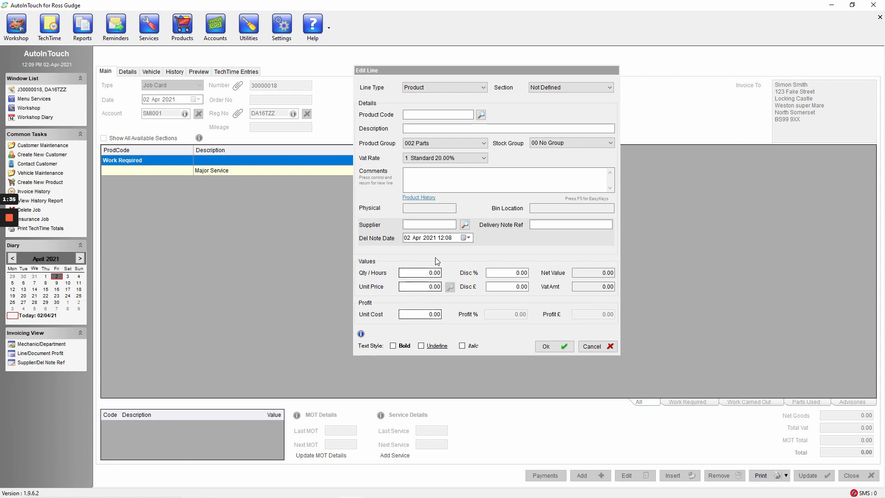
Add a Service line for Carry out Full Service (FS) in the Work Carried Out section, assigned to mechanic JH
left_click(450, 87)
left_click(434, 132)
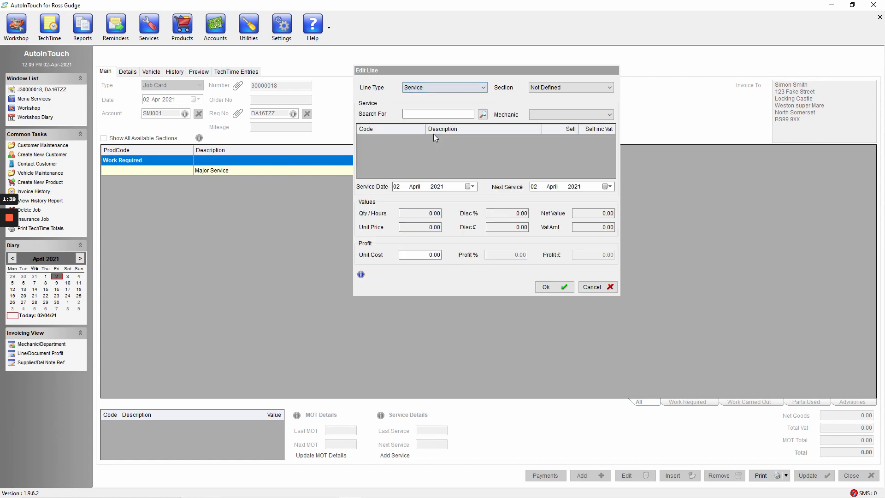
left_click(574, 89)
left_click(558, 112)
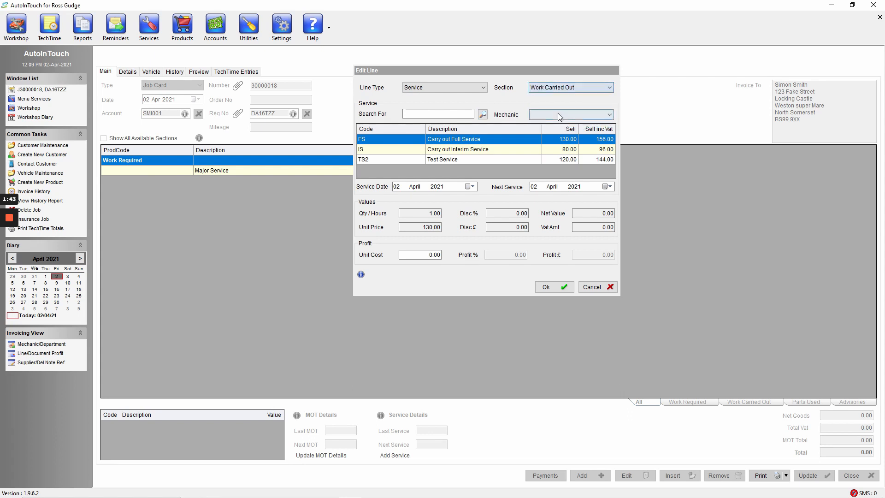
left_click(583, 116)
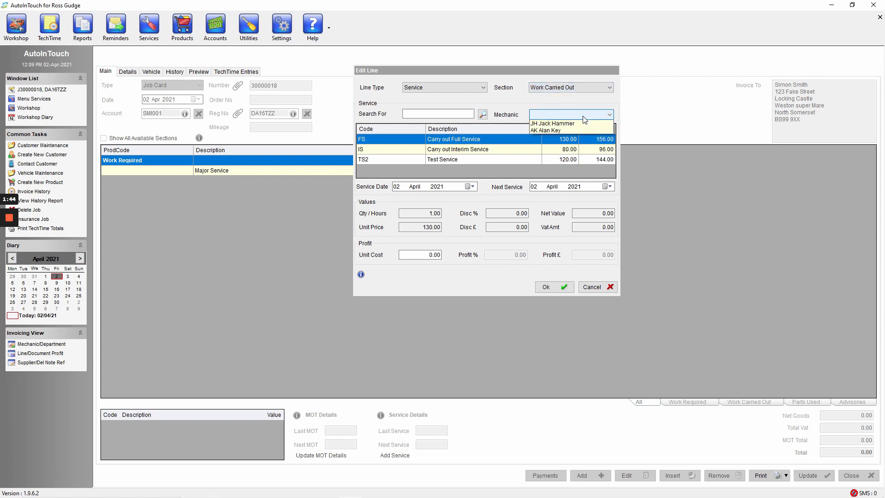
left_click(566, 125)
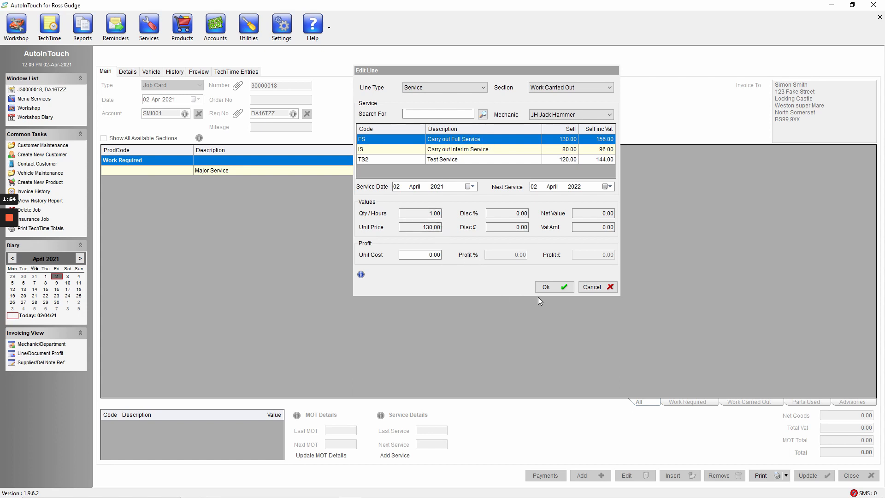
left_click(554, 288)
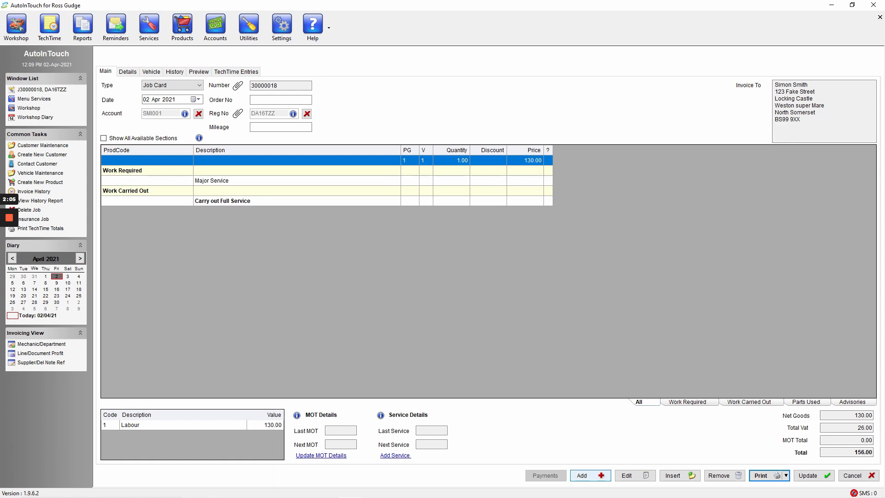
Start a Labour line with labour code LAB/1 and assign it to mechanic JH
left_click(583, 475)
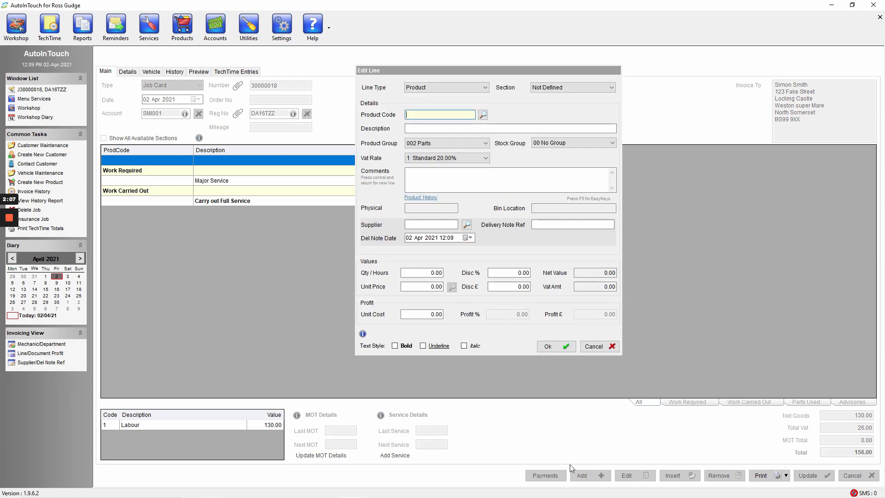
left_click(441, 88)
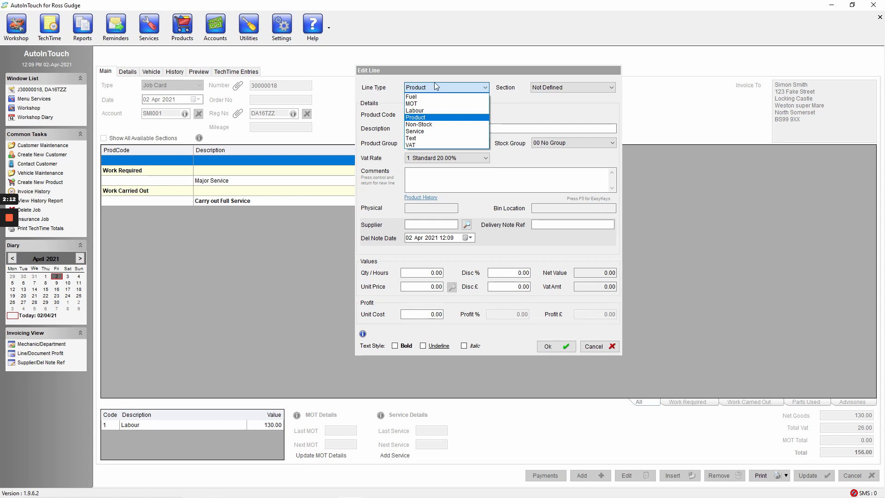
left_click(440, 111)
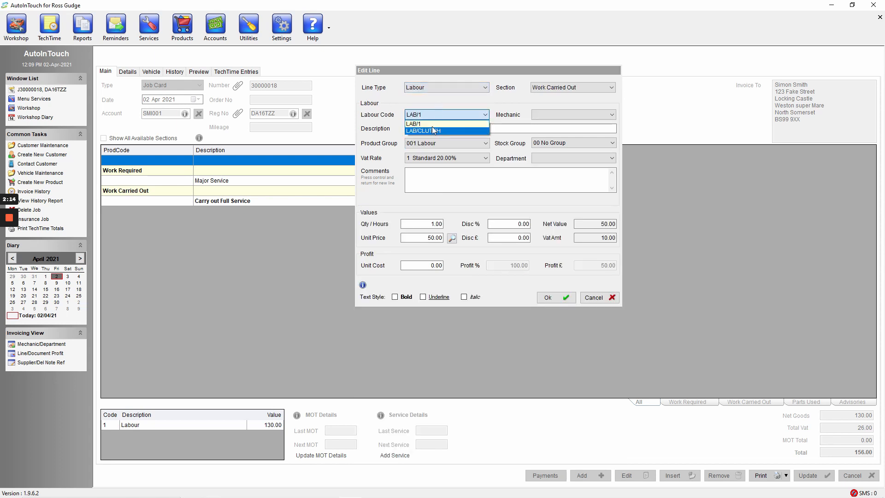
left_click(426, 124)
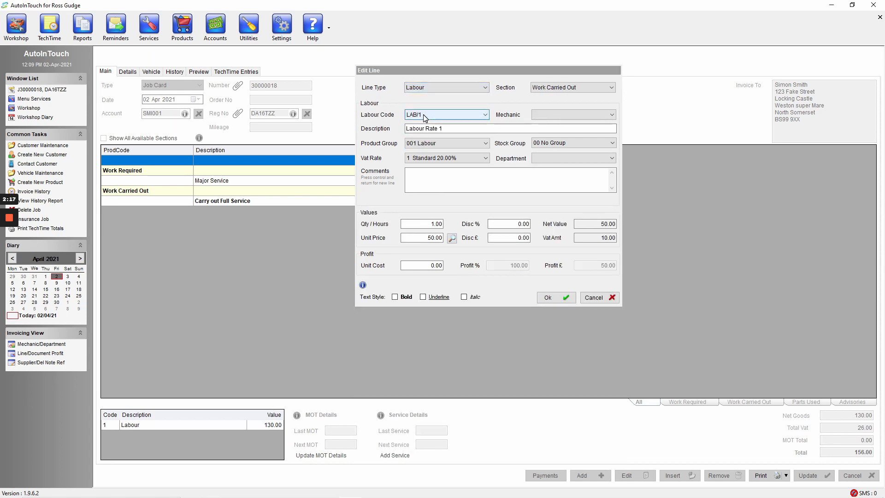
left_click(561, 116)
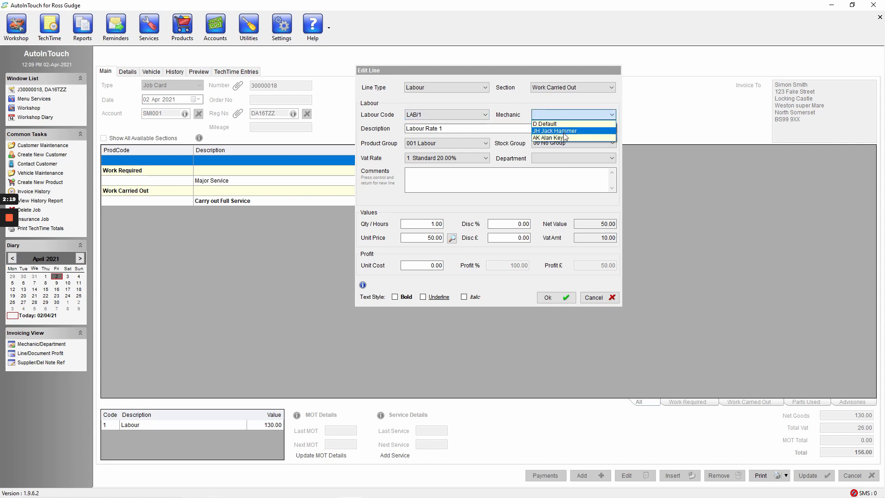
left_click(563, 132)
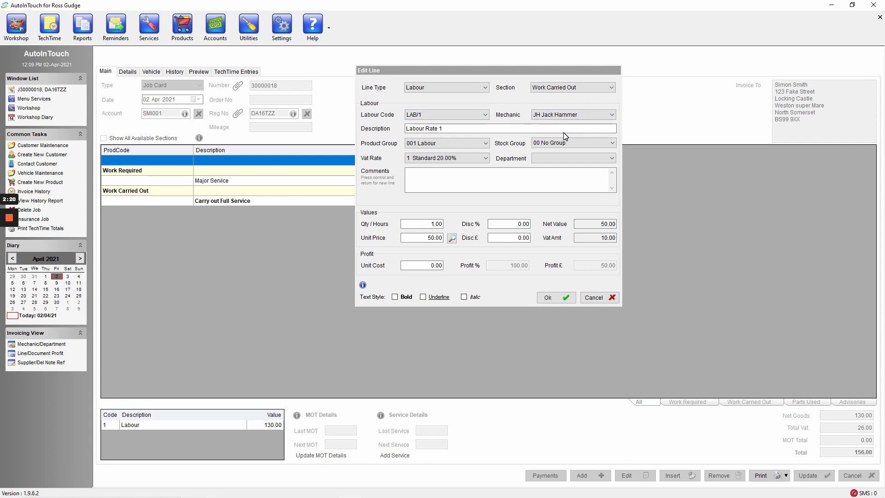
Enter the comment "Labour for Service" on the labour line
key("Tab")
key("Tab")
key("Tab")
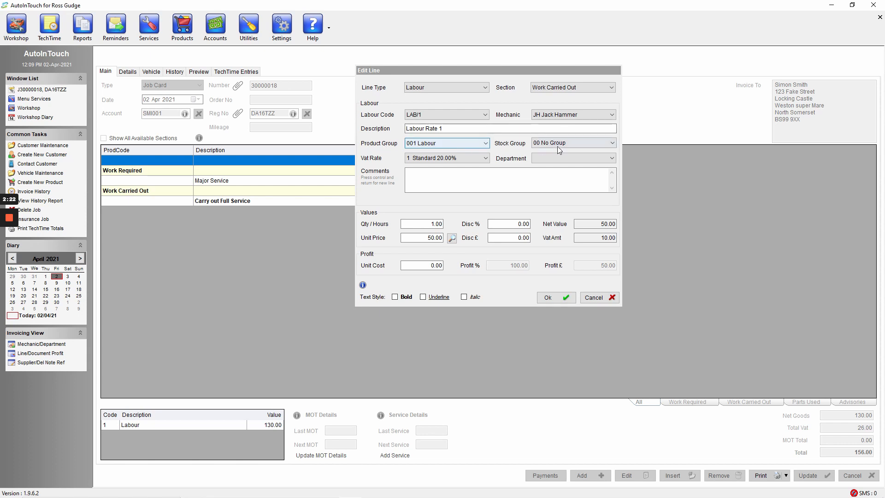
key("Tab")
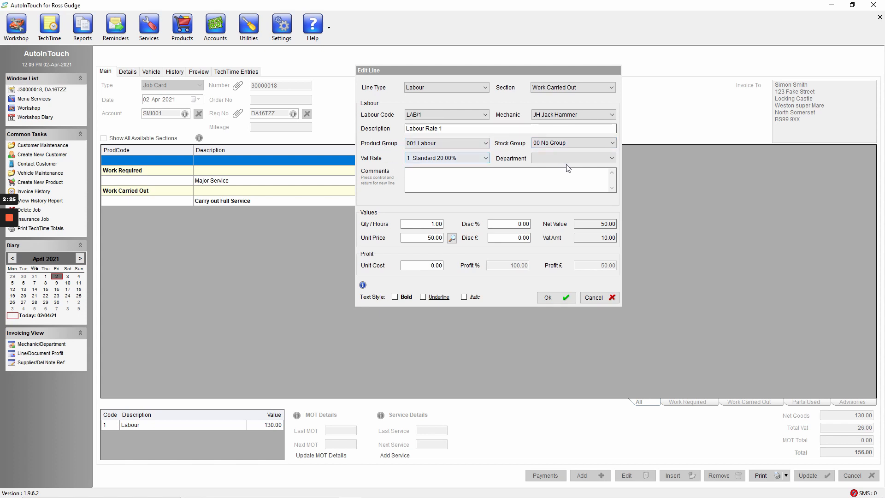
key("Tab")
key("Tab")
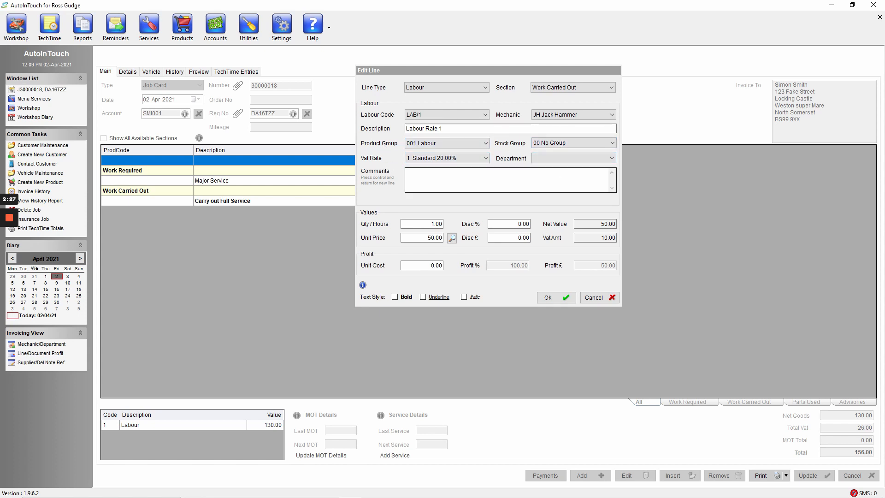
left_click(433, 179)
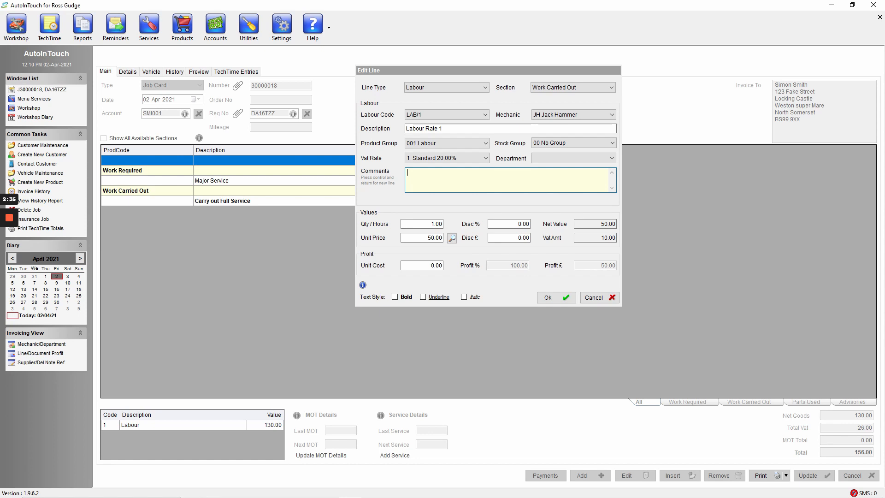
type("abour for Service")
key("Tab")
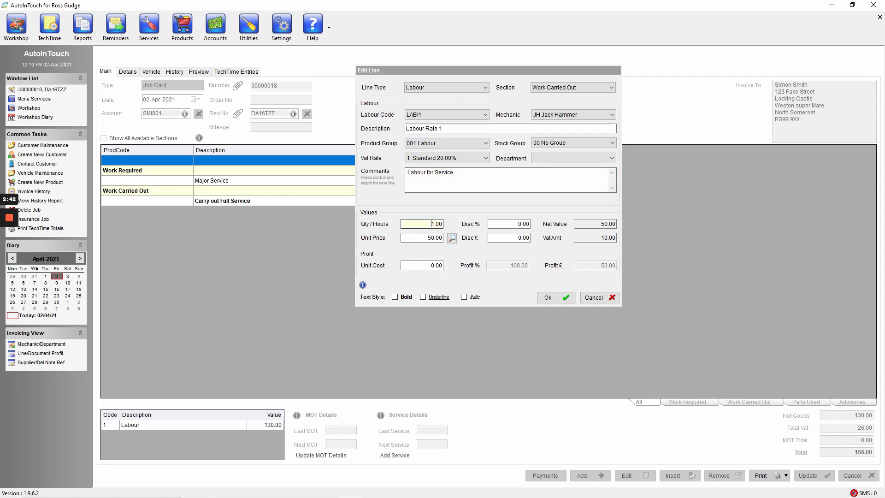
Set the labour quantity to 3 hours and save the line to the job card
type("3")
key("Tab")
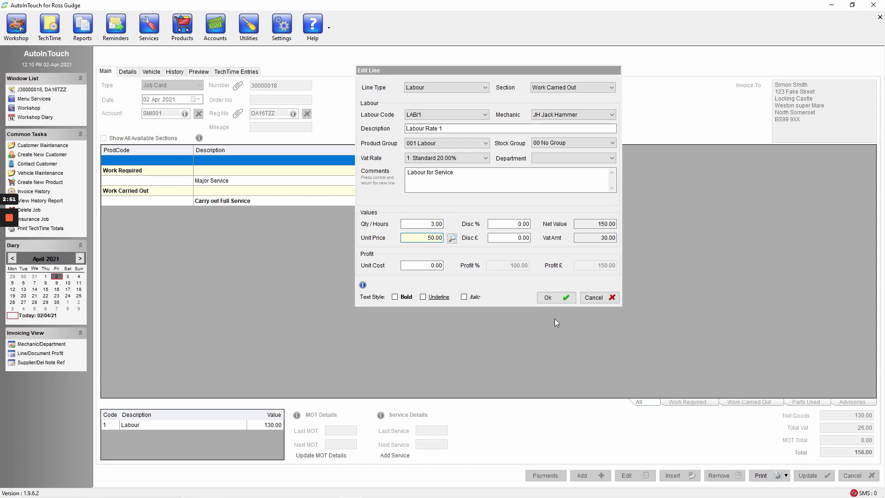
left_click(554, 302)
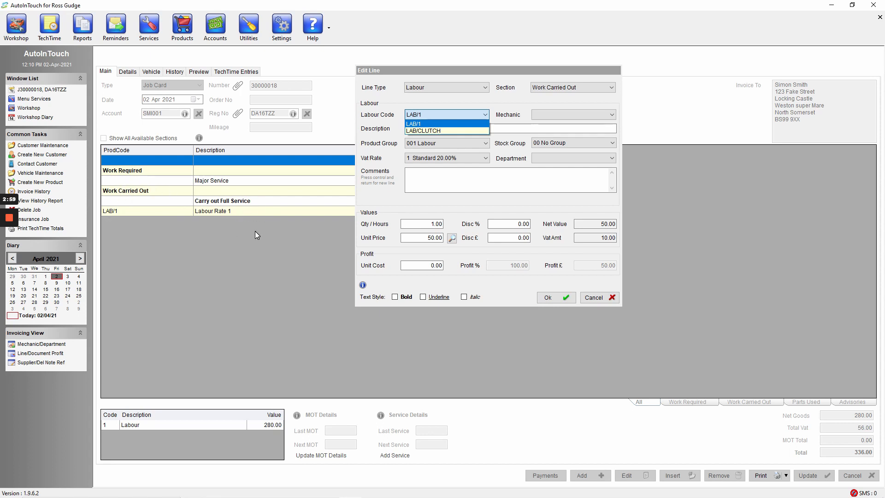
Add a Product line for the Oil Filter, OF101022, by searching the products for OIL
left_click(466, 90)
left_click(466, 89)
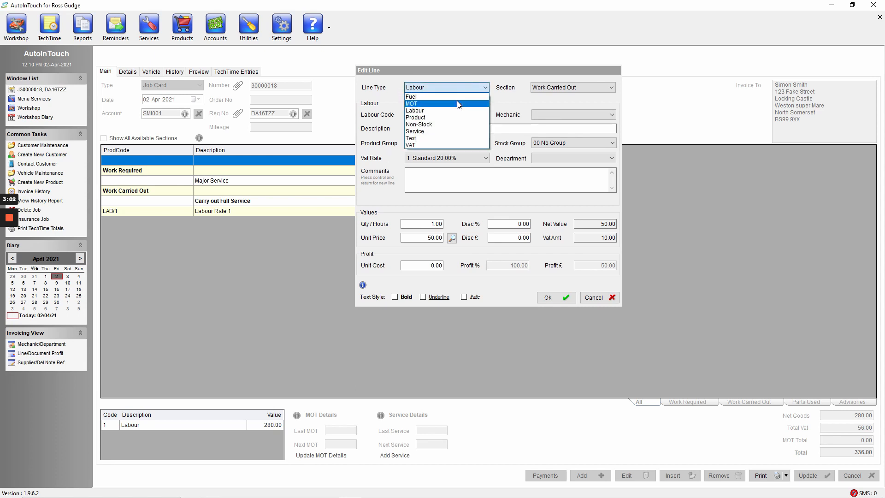
left_click(435, 117)
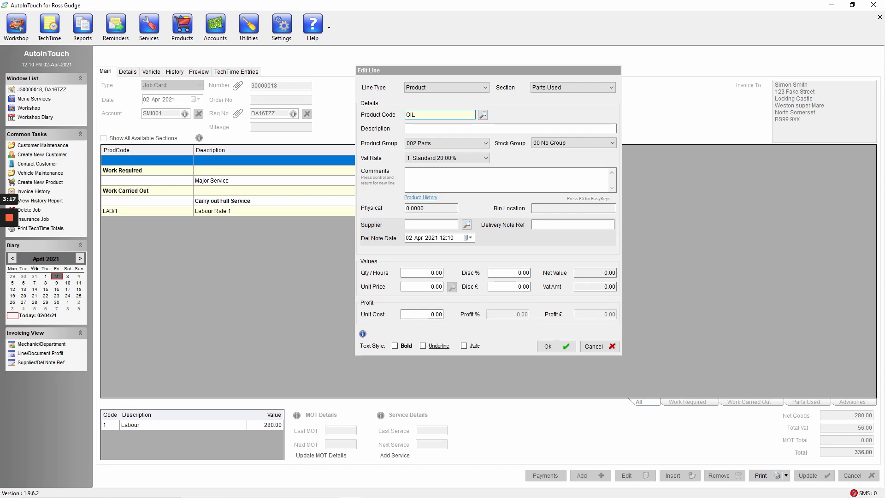
left_click(482, 115)
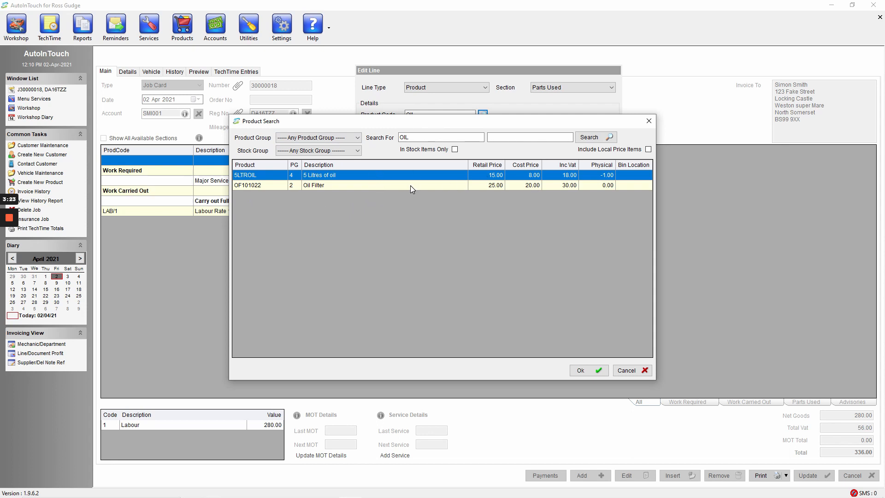
double_click(329, 186)
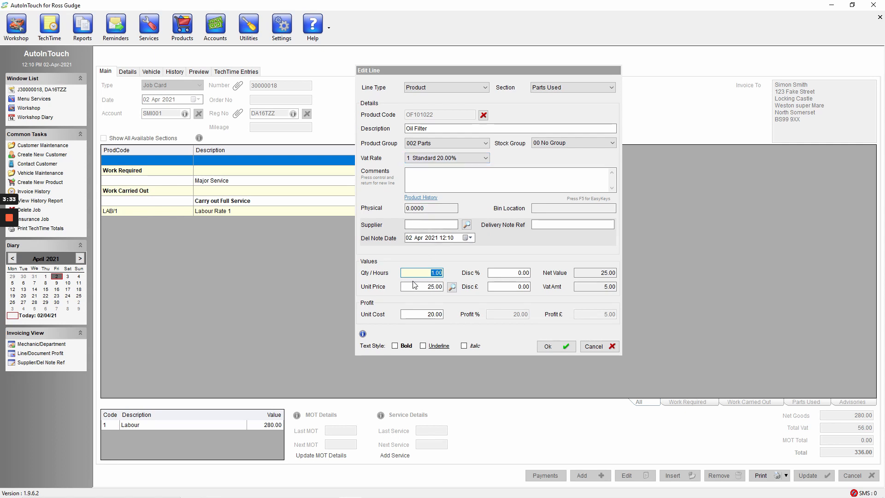
left_click(549, 348)
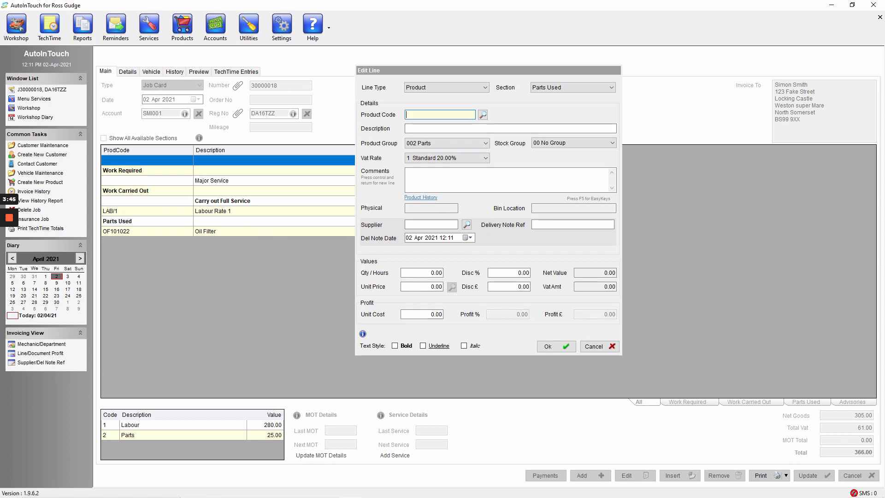
Add the product with code 5LTROIL to the Parts Used section
type("5LTROIKL")
key("Return")
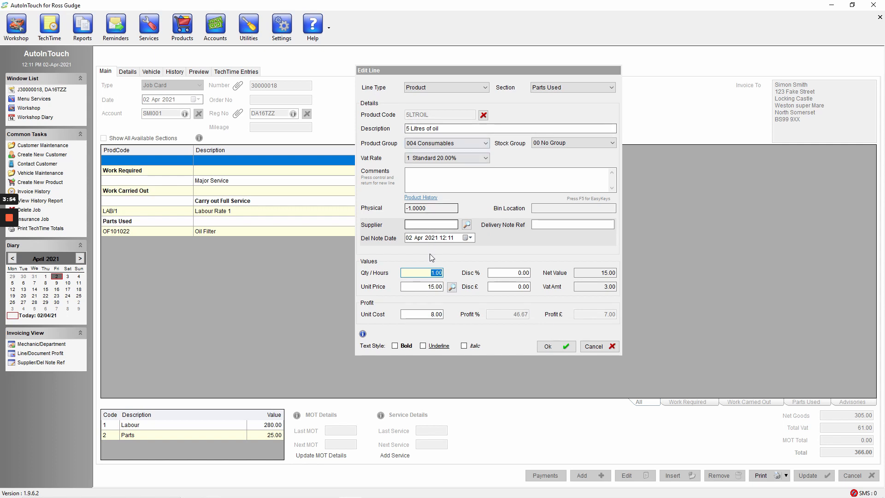
left_click(555, 349)
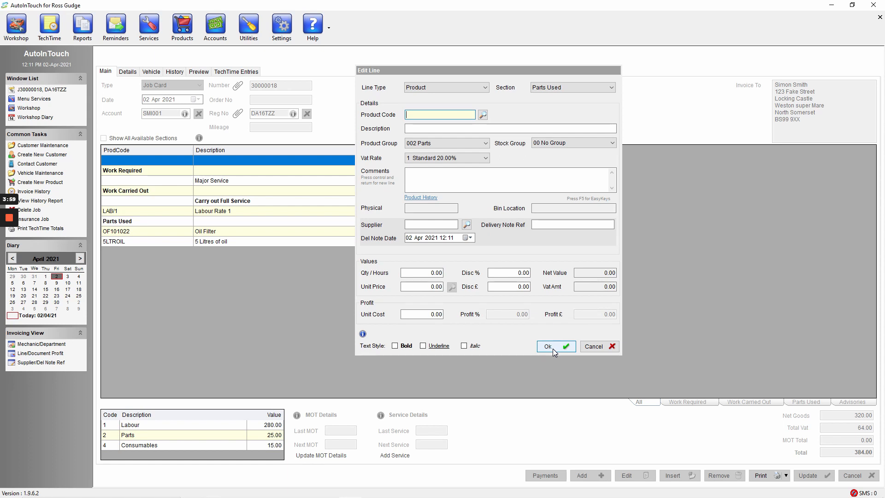
Make the new line a Text line in the Advisories section
left_click(462, 87)
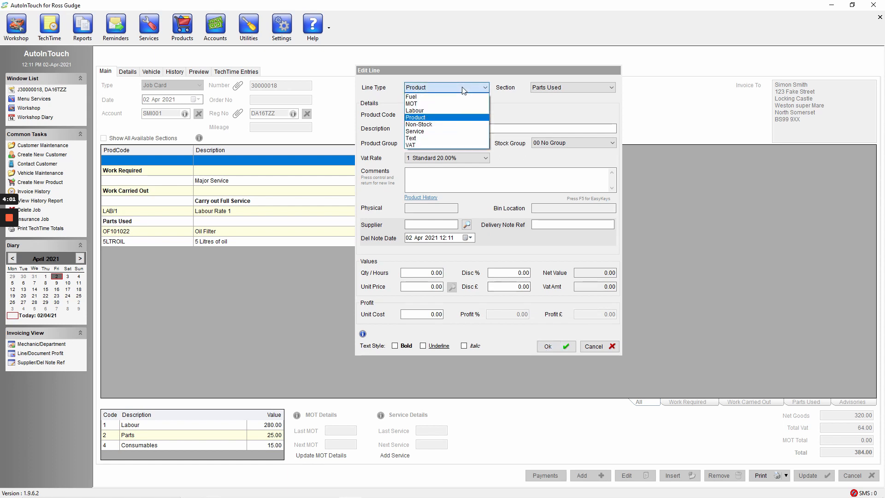
left_click(411, 139)
left_click(569, 86)
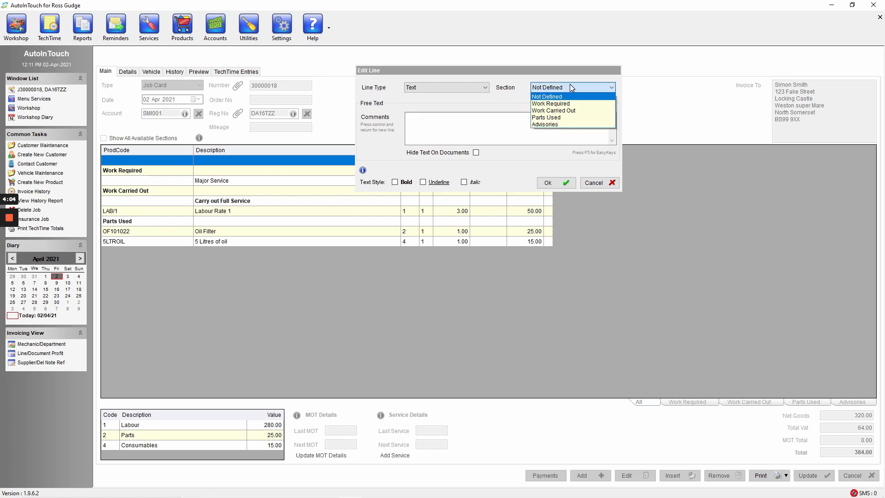
left_click(559, 124)
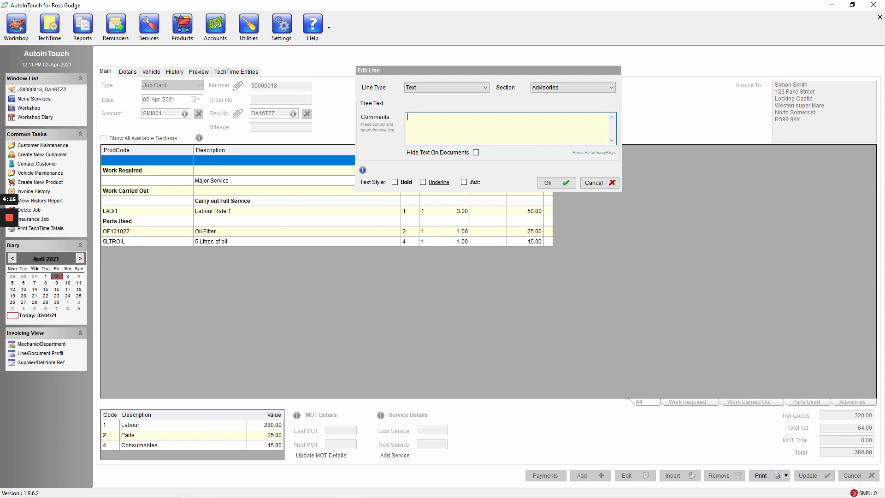
Enter the advisory comment "Brake discs show signs of wear" and save the line to the job card
type("Brake discs show signs of wear")
left_click(556, 185)
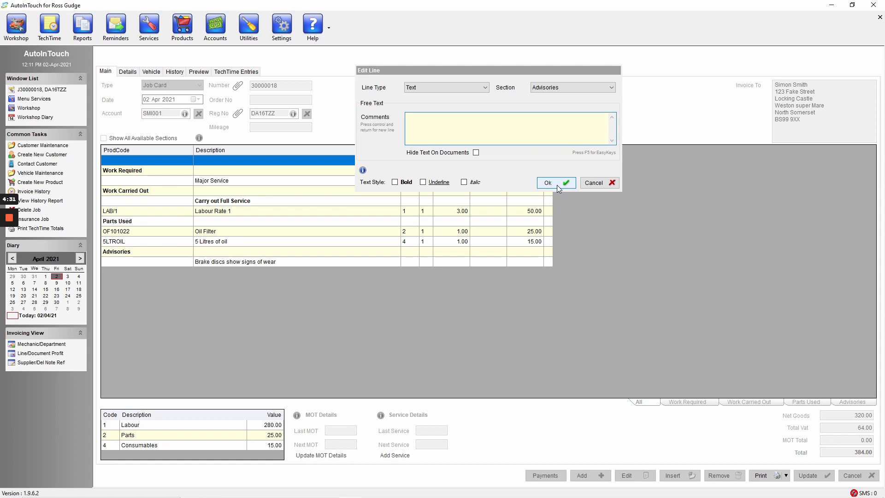
Discard the empty new line and delete the Major Service line from the Work Required section
left_click(597, 186)
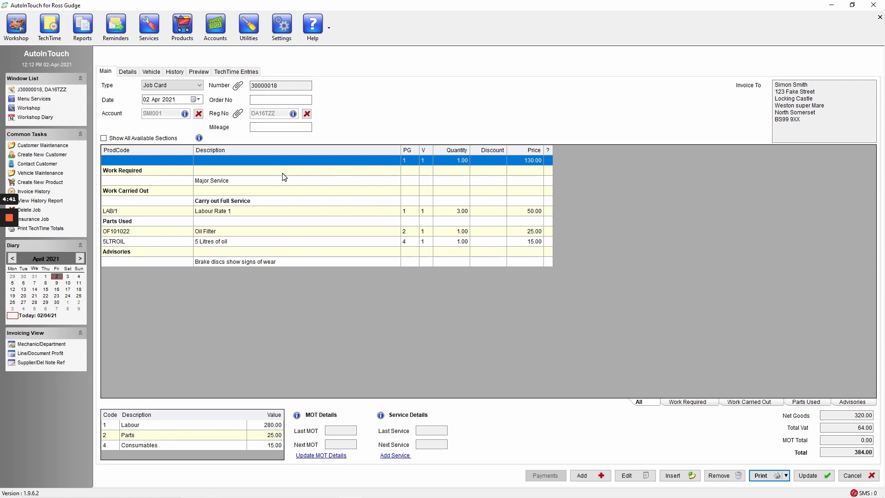
left_click(253, 185)
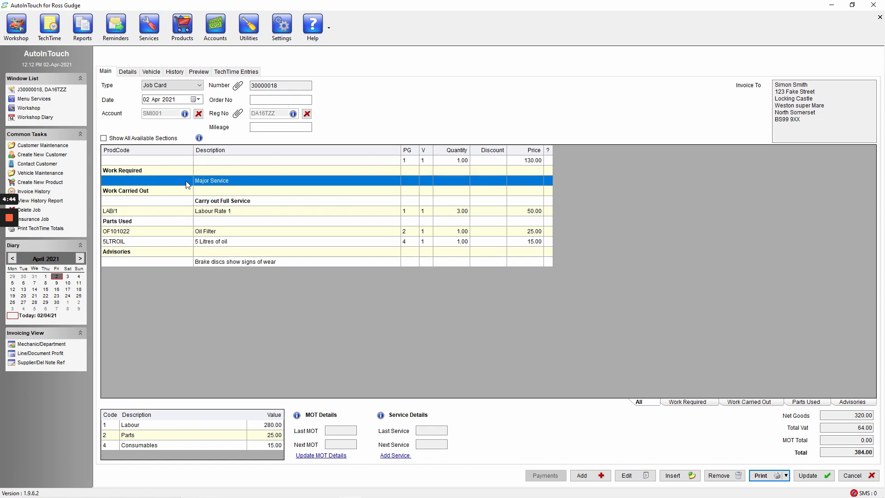
mouse_move(761, 489)
left_click(720, 476)
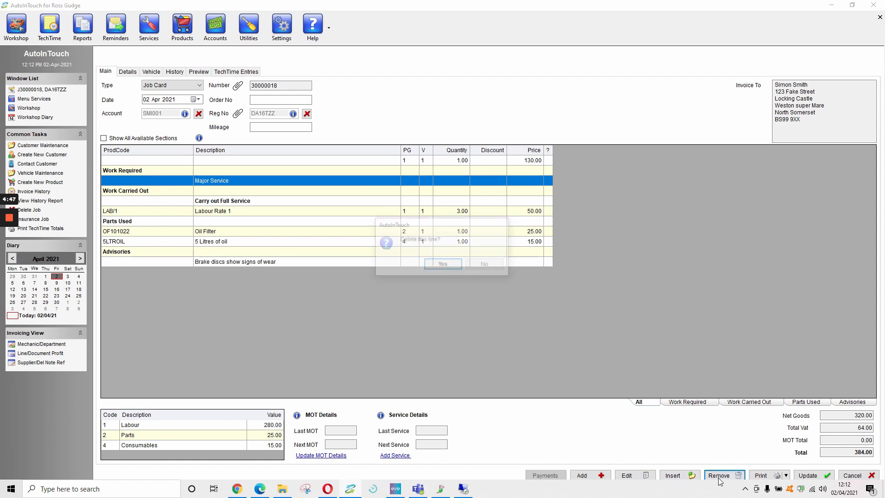
left_click(443, 265)
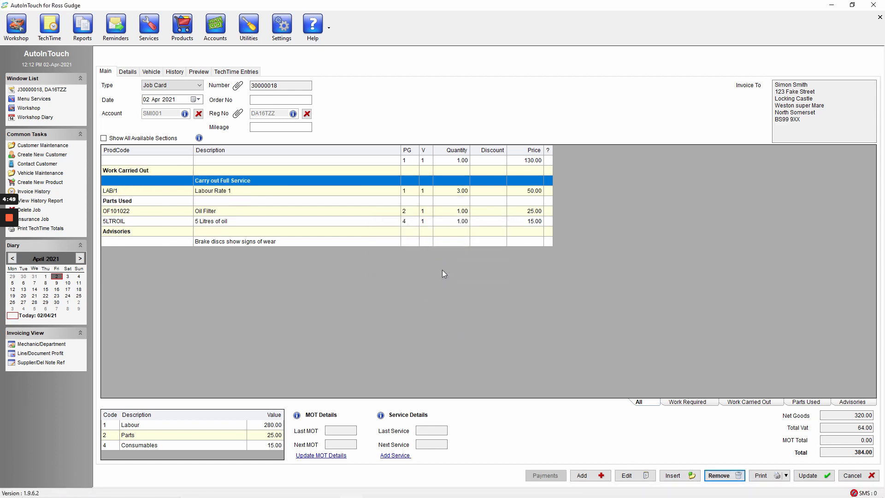
Move the 5 Litres of oil line above the Oil Filter line in Parts Used, and restore the original order
mouse_move(351, 488)
left_click(232, 222)
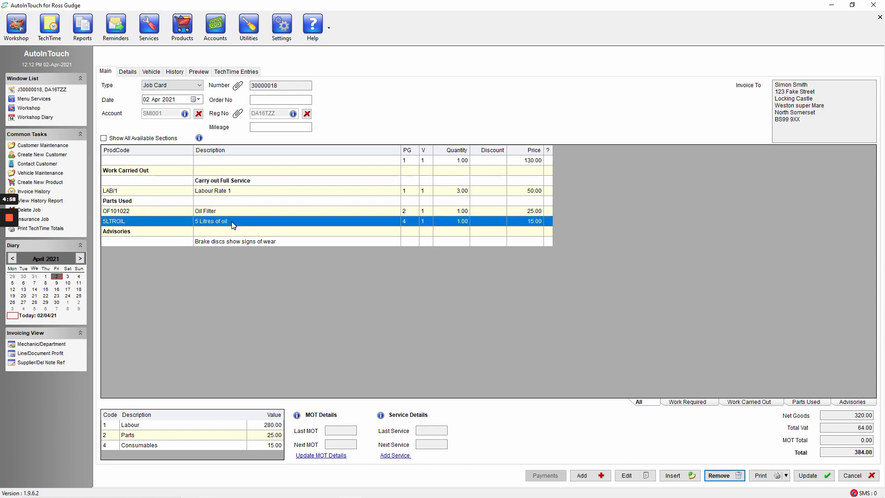
left_click_drag(232, 222, 232, 210)
left_click(250, 210)
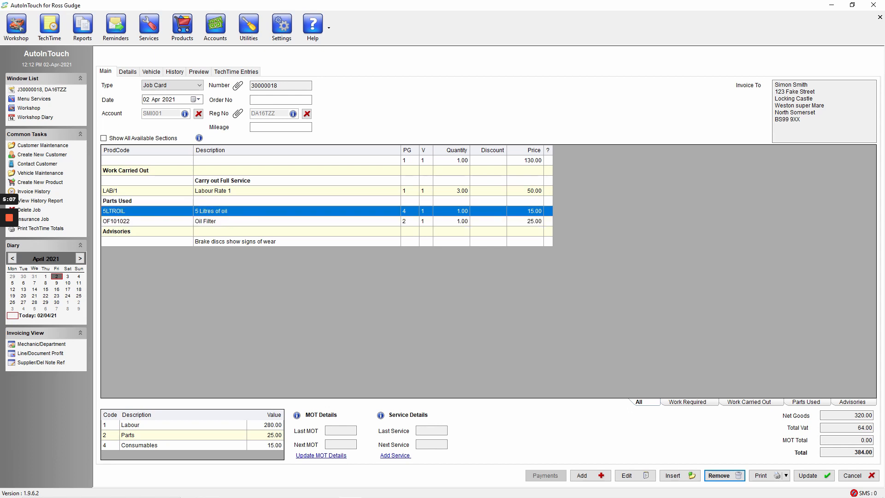
left_click_drag(250, 211, 252, 222)
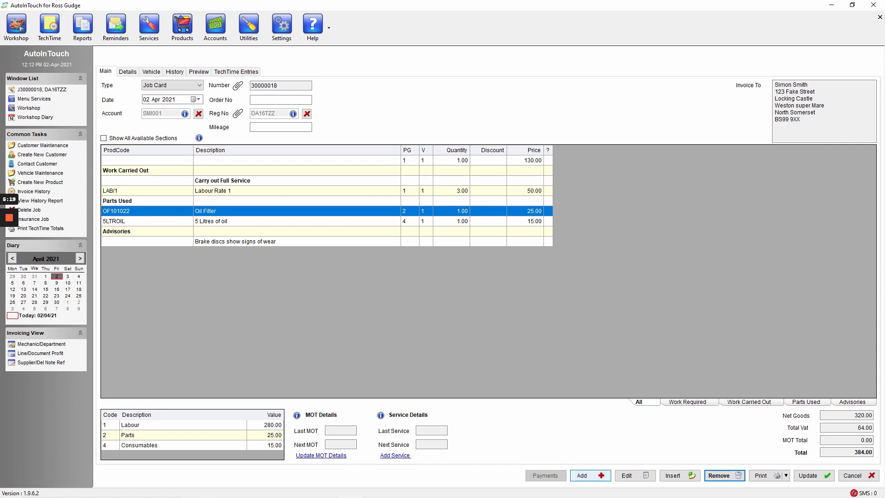
left_click(582, 476)
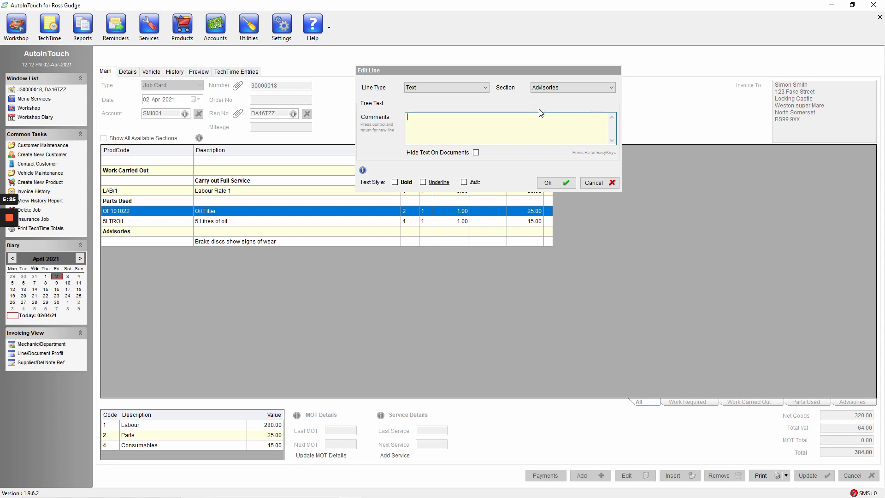
left_click(483, 87)
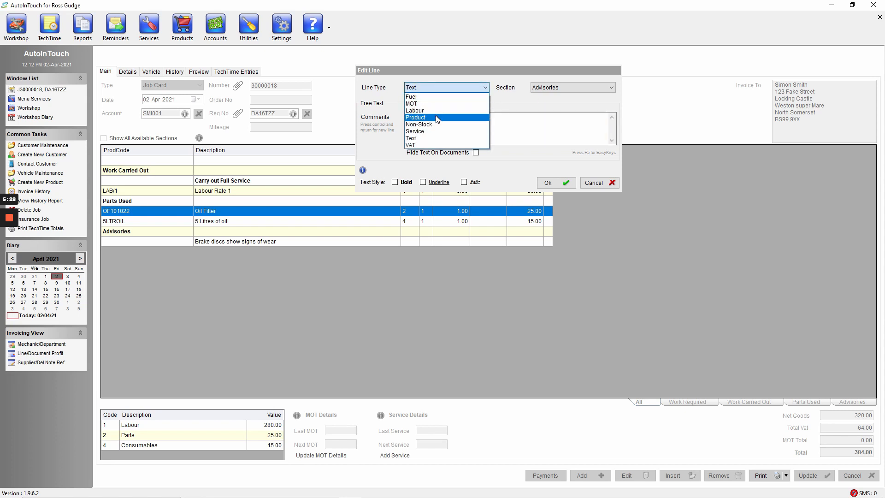
left_click(437, 118)
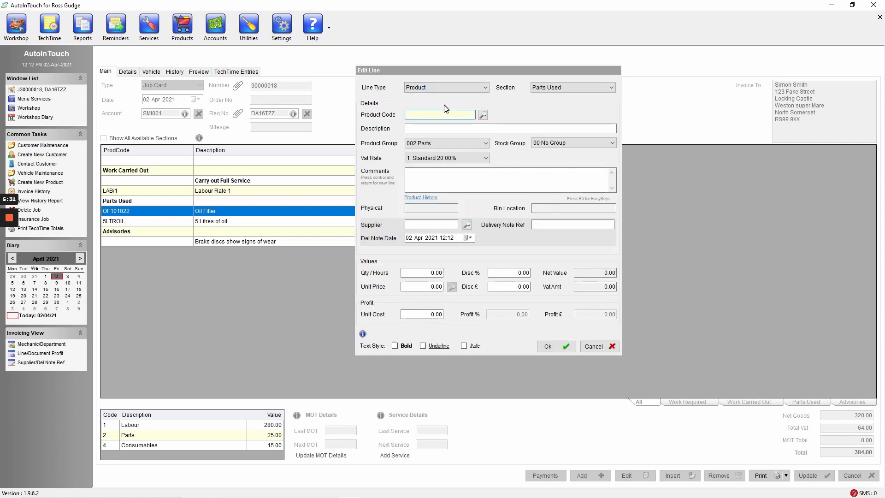
left_click(464, 89)
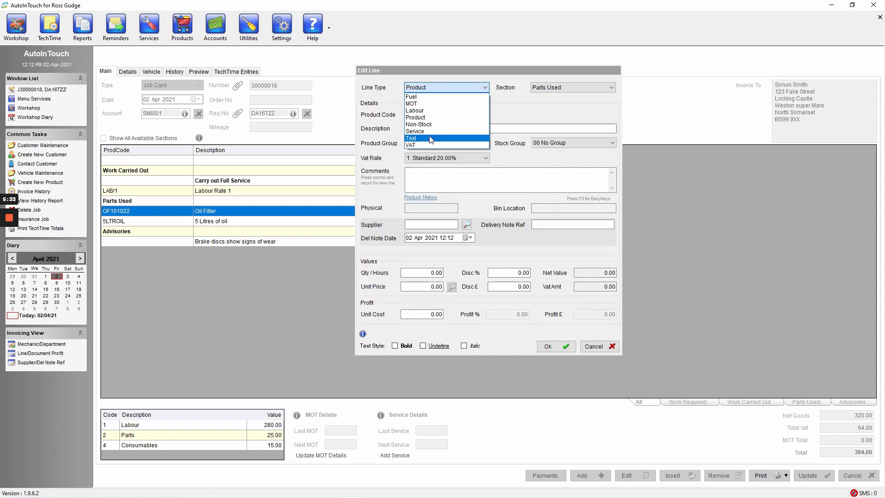
left_click(431, 138)
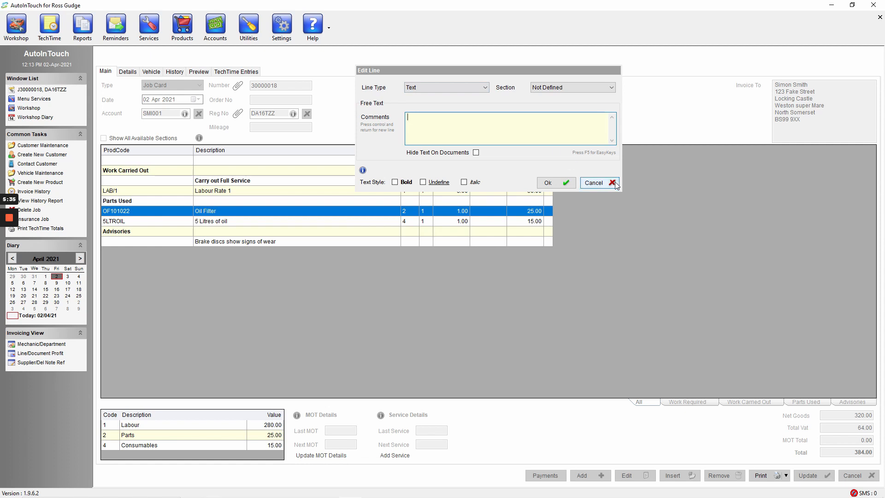
left_click(602, 183)
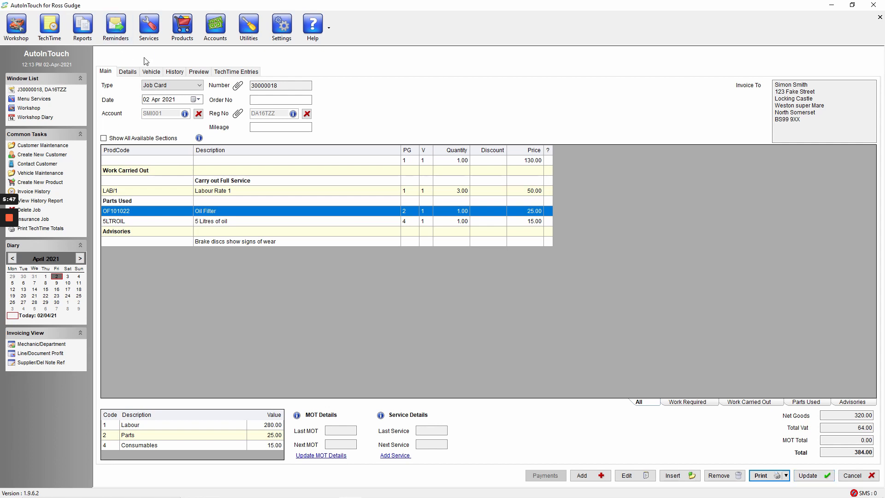
Convert the job card to an Invoice and confirm updating and printing it
left_click(171, 90)
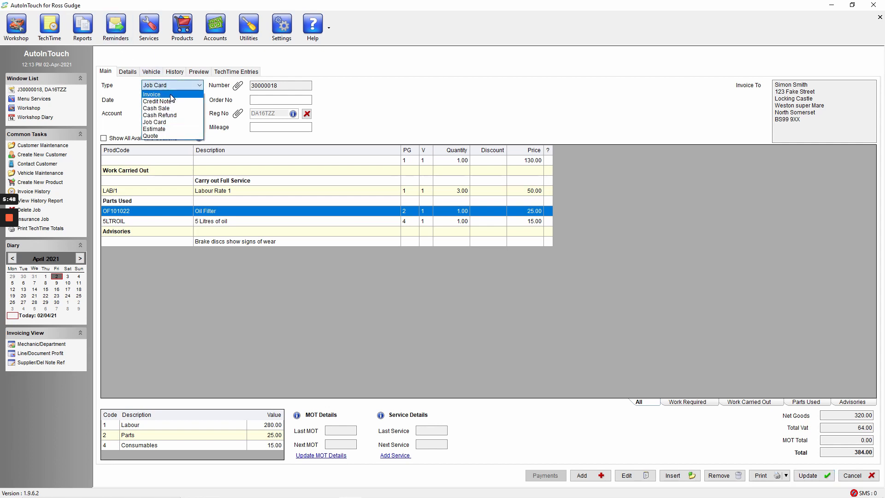
left_click(171, 97)
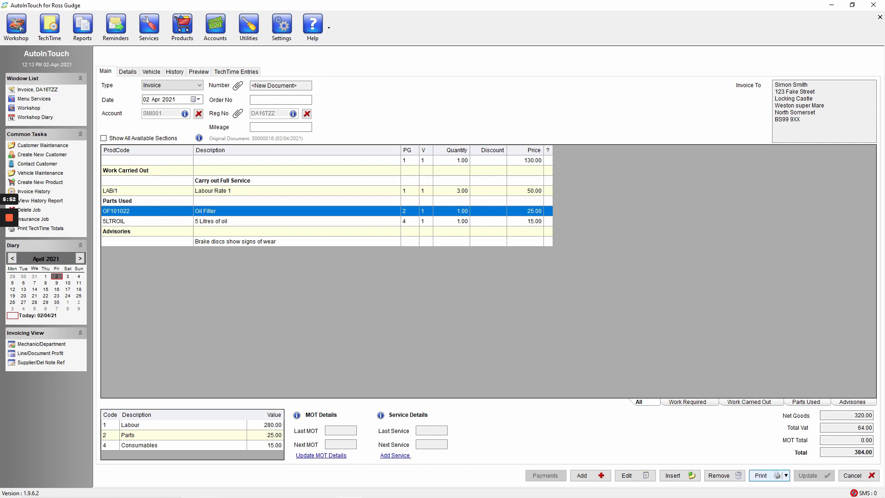
left_click(763, 475)
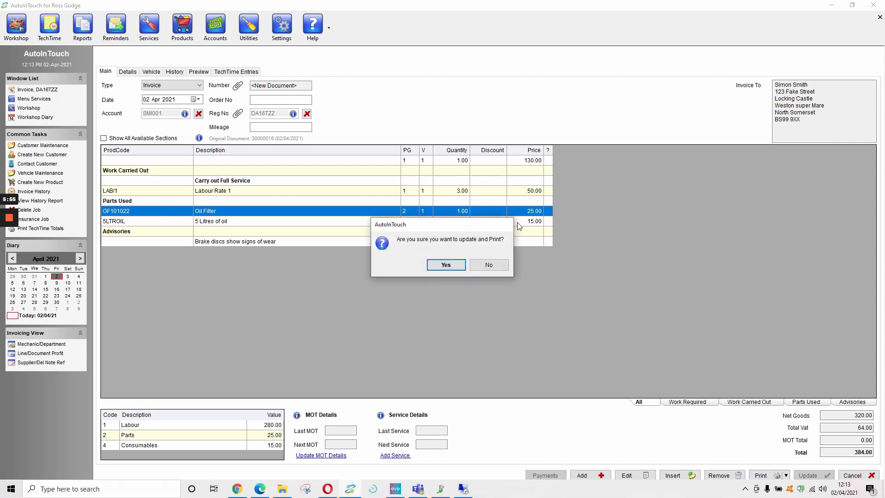
left_click(445, 266)
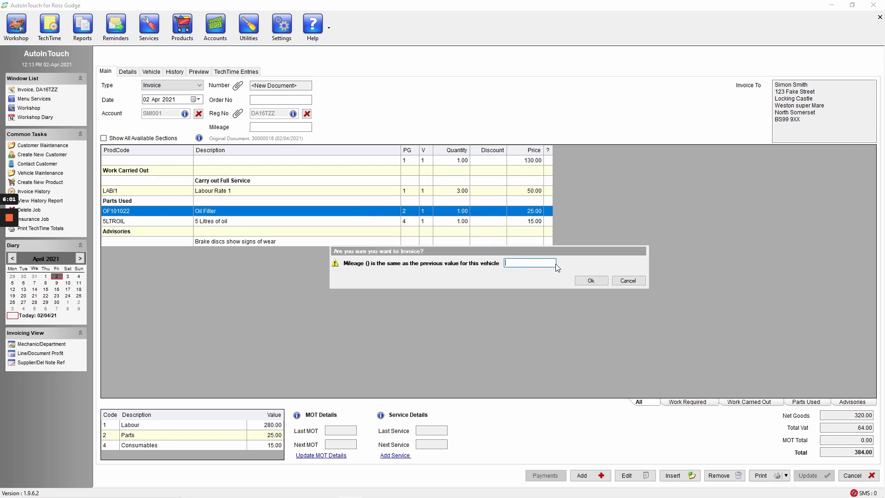
Set the vehicle mileage to 120000 and complete the printing of the invoice
type("120000")
left_click(590, 280)
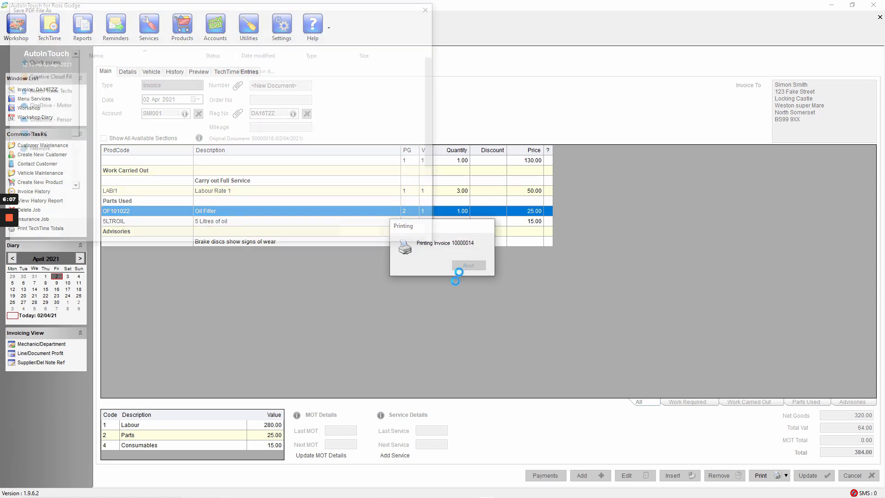
left_click(366, 234)
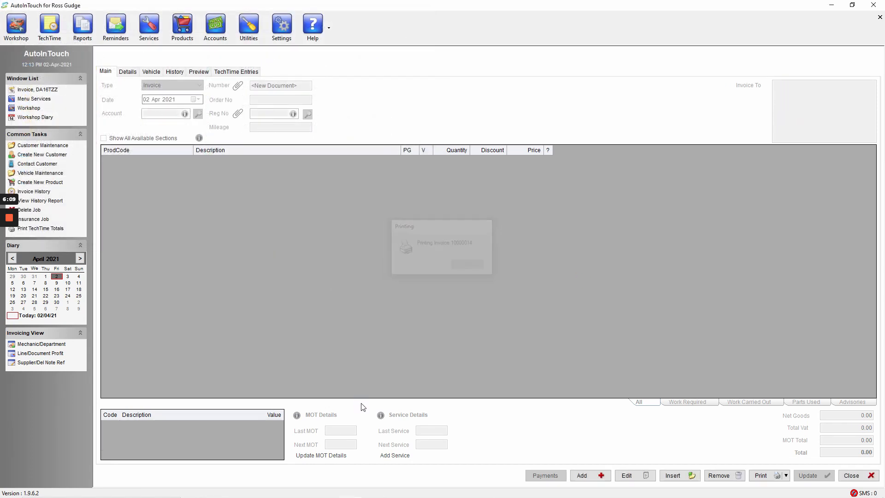